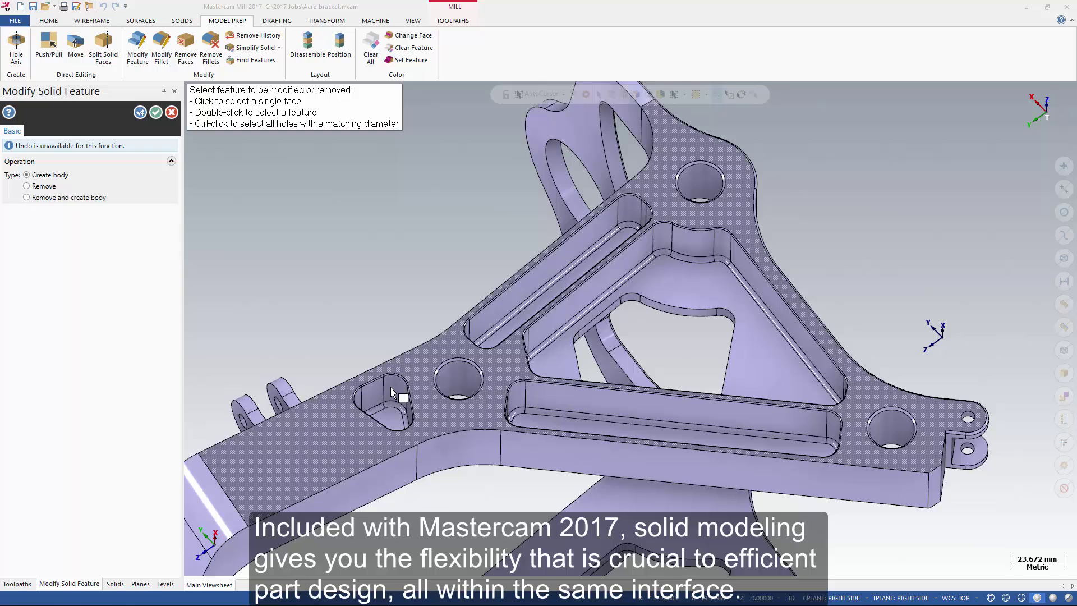
Fill the bracket's triangular pocket, the round hole, then the upper and lower long slots
{"action": "double_click", "coordinate": [390, 387]}
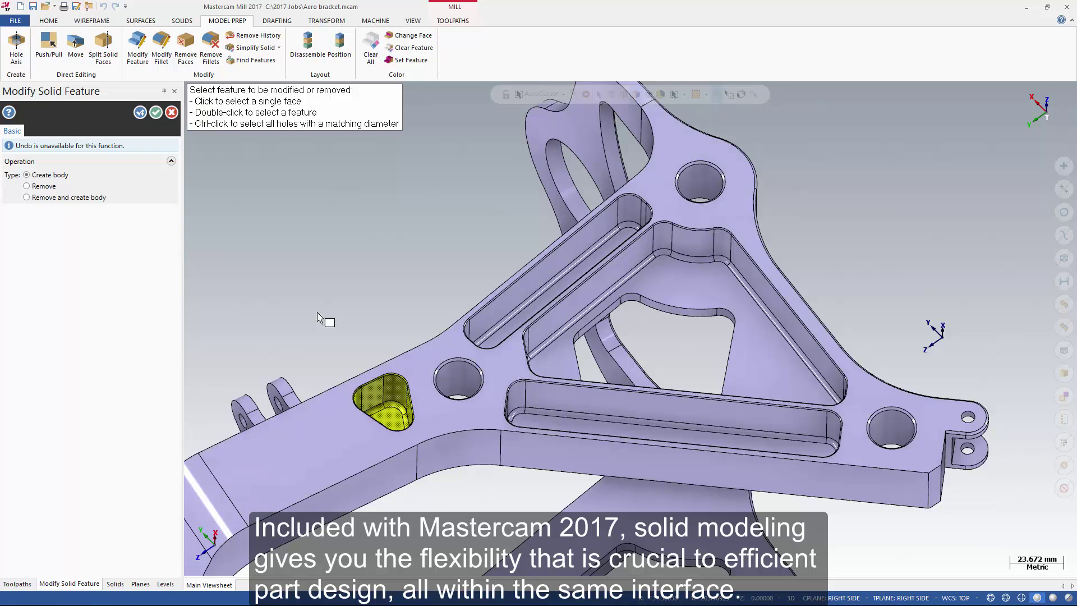
{"action": "left_click", "coordinate": [140, 113]}
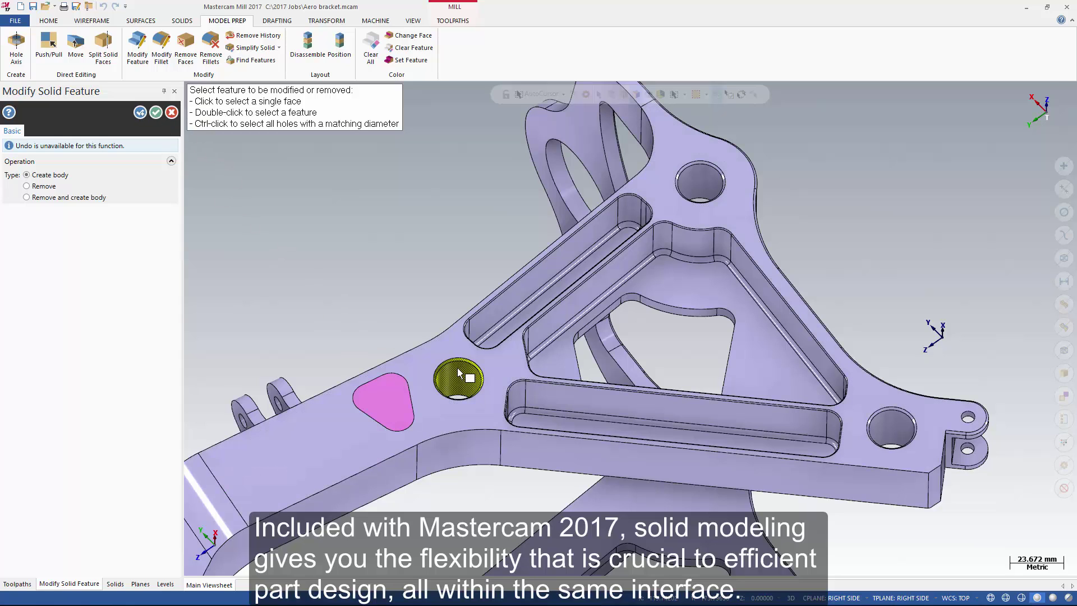
{"action": "double_click", "coordinate": [458, 374]}
{"action": "left_click", "coordinate": [140, 113]}
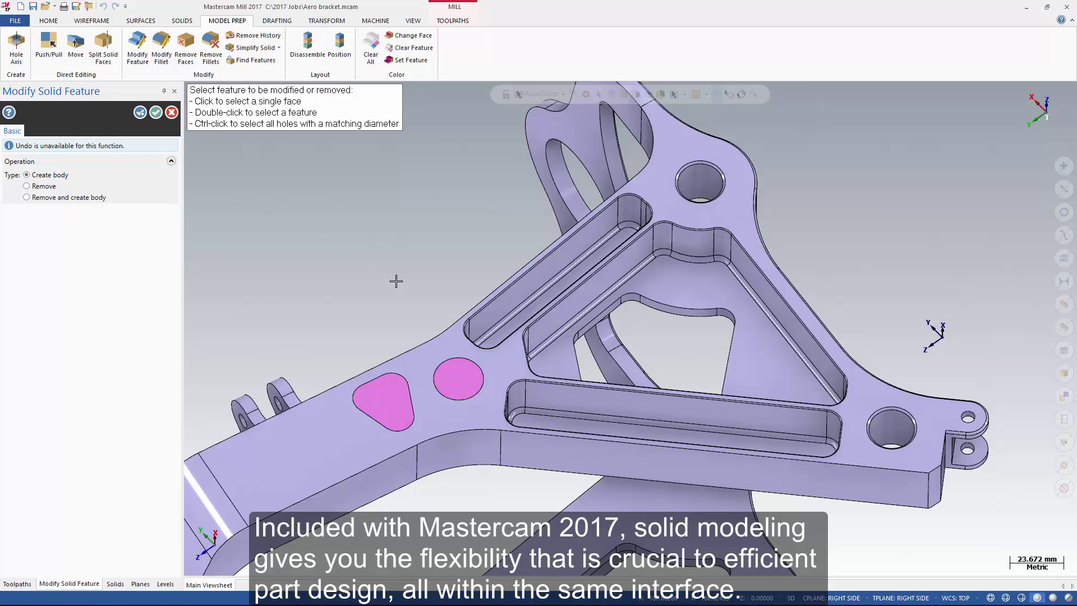
{"action": "double_click", "coordinate": [511, 300]}
{"action": "double_click", "coordinate": [542, 398]}
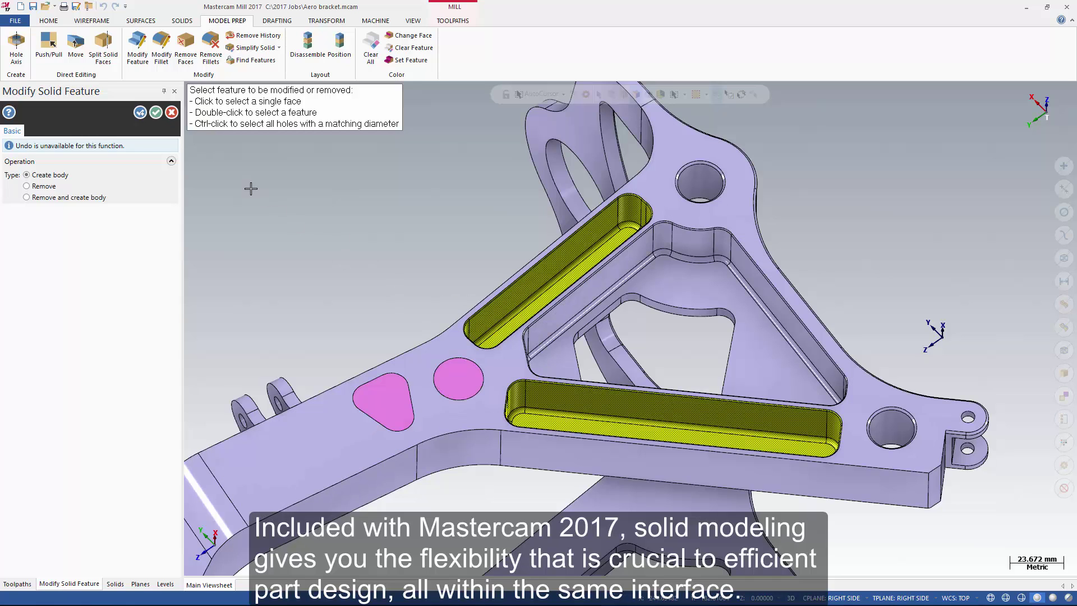
{"action": "left_click", "coordinate": [140, 114]}
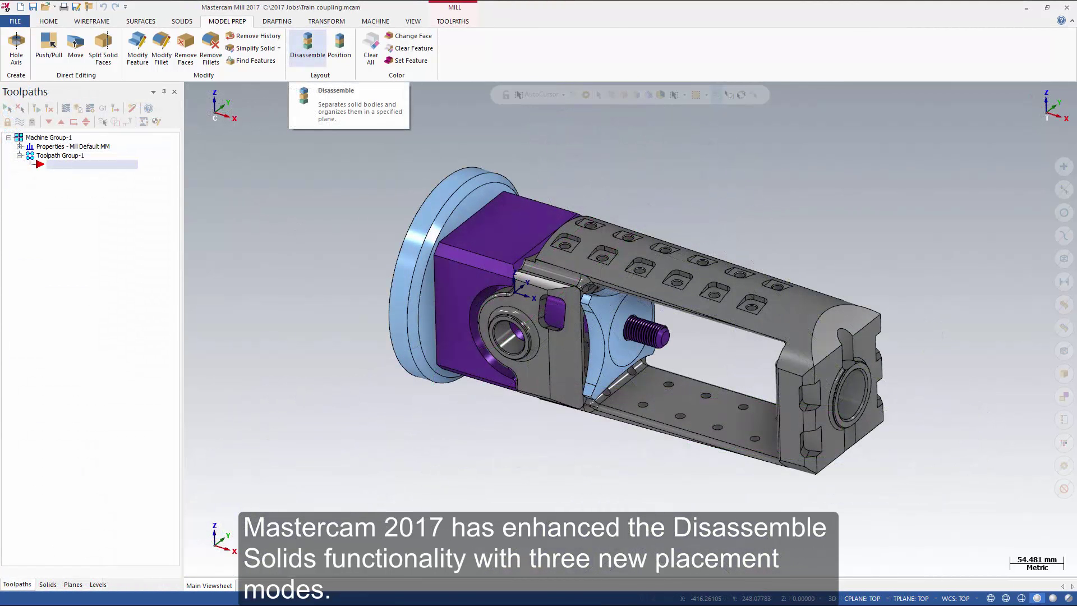
Start Disassemble on the Train coupling, defaulting to direction X+ with 25.0 spacing
{"action": "left_click", "coordinate": [307, 46]}
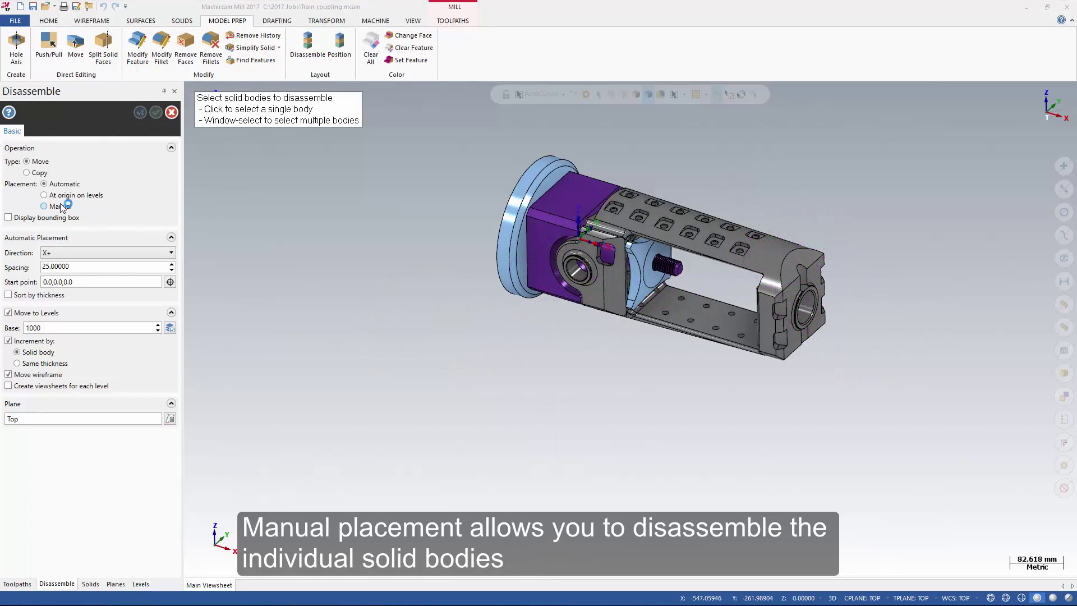
Set placement to Manual and place the flange and purple body below the assembly
{"action": "left_click", "coordinate": [61, 207]}
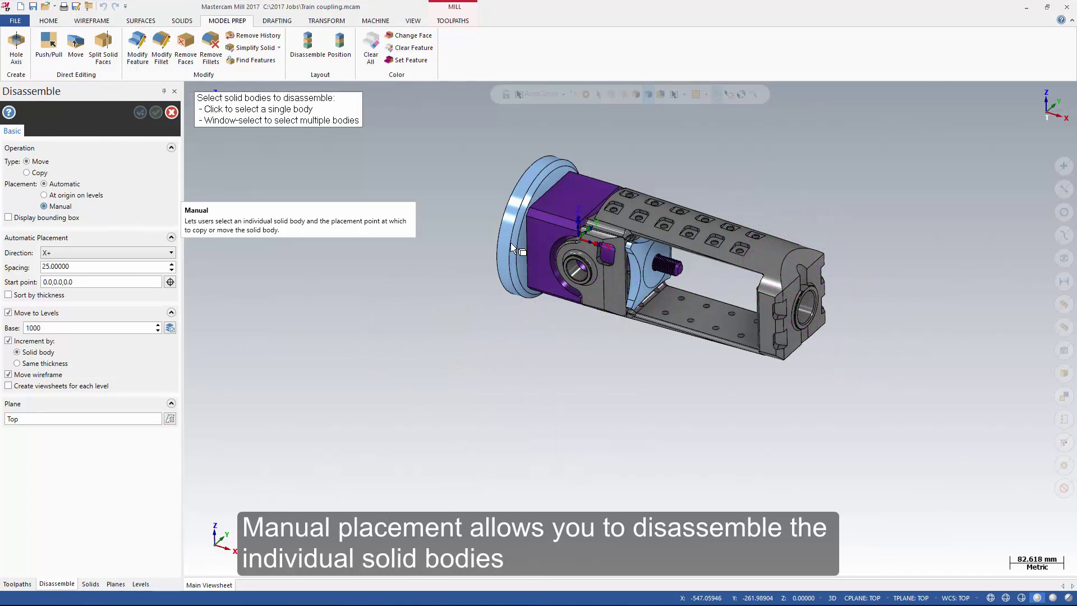
{"action": "left_click", "coordinate": [514, 249]}
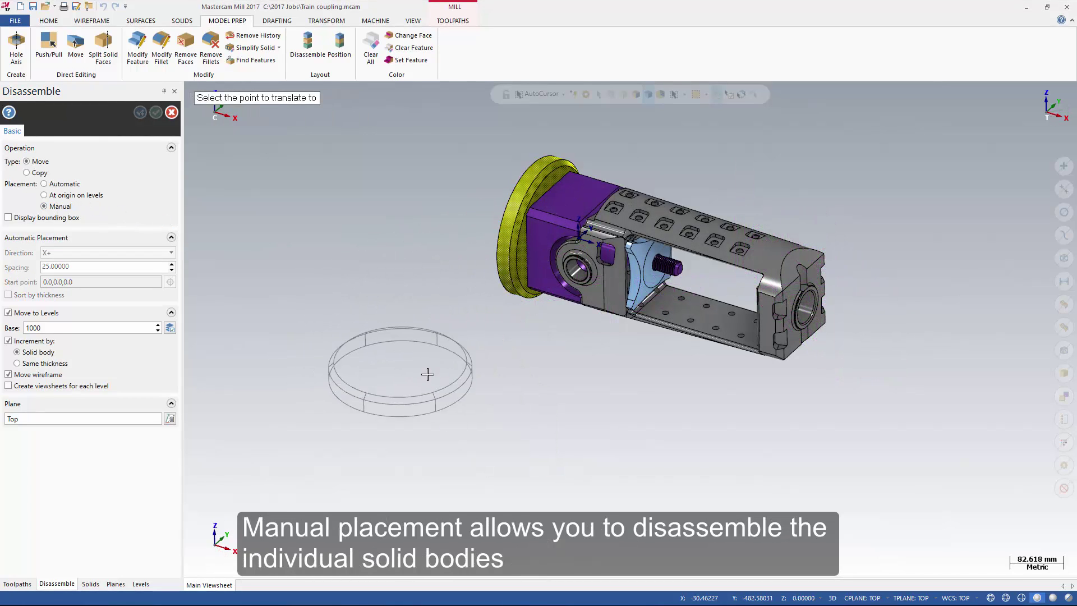
{"action": "left_click", "coordinate": [407, 370]}
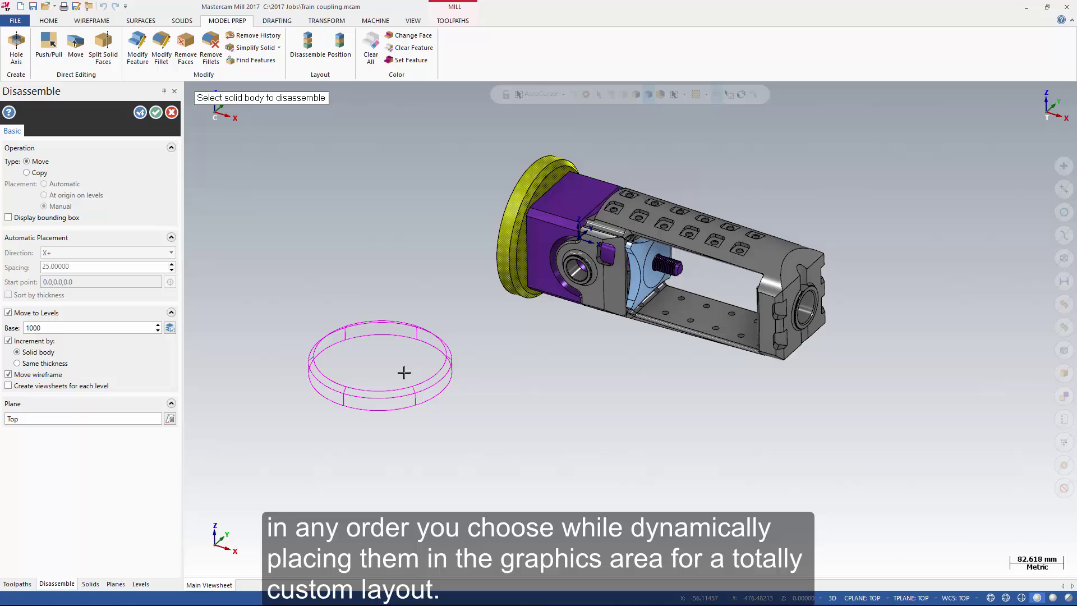
{"action": "left_click", "coordinate": [543, 267]}
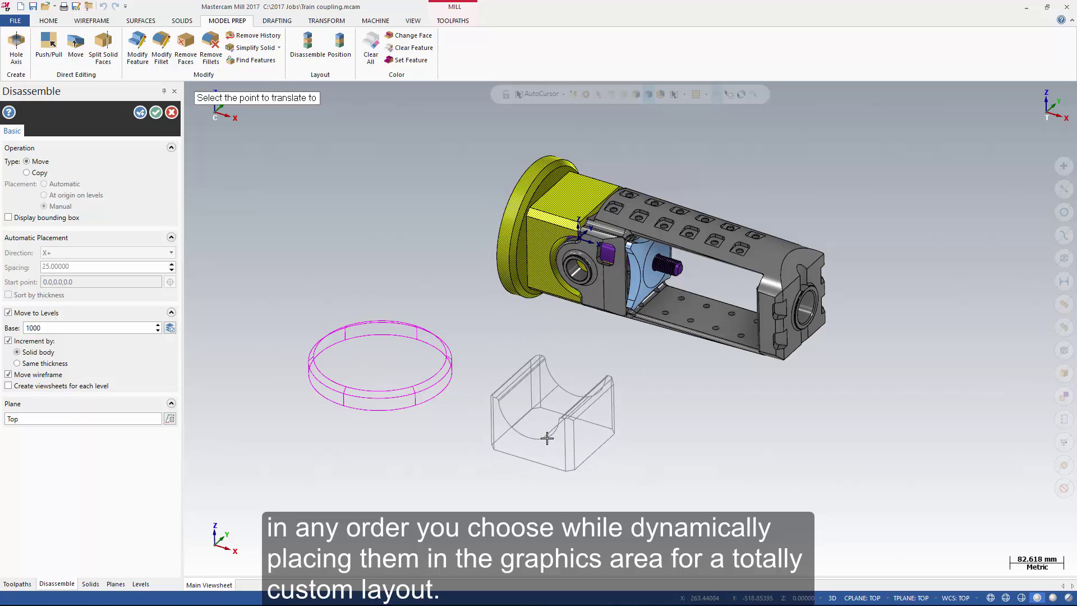
{"action": "left_click", "coordinate": [529, 436]}
Place the housing at the lower right, the bolt above the flange, the insert between them
{"action": "left_click", "coordinate": [702, 322]}
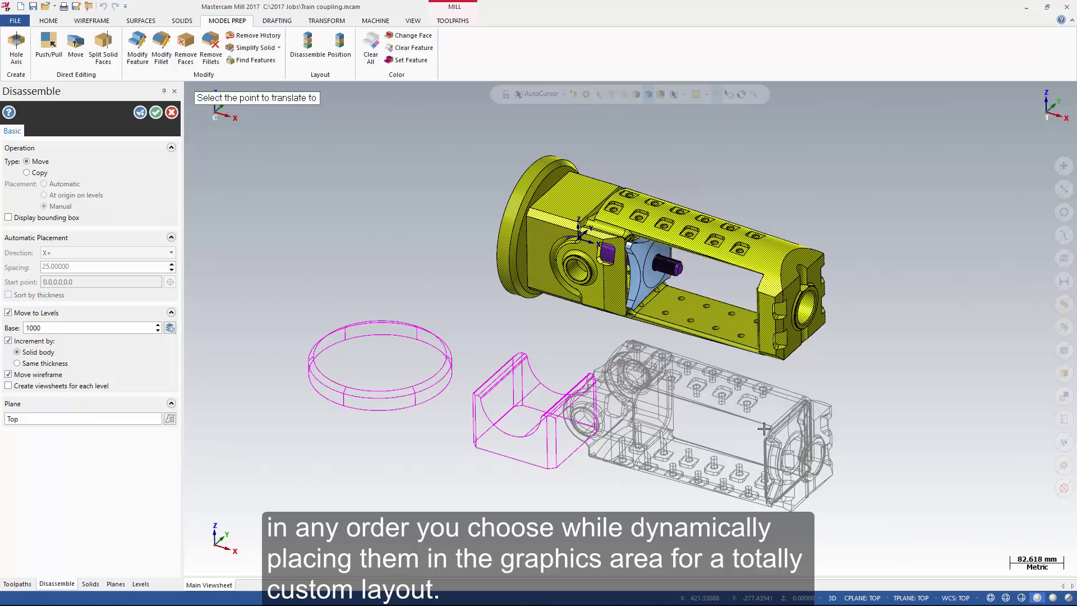
{"action": "left_click", "coordinate": [830, 443]}
{"action": "left_click", "coordinate": [666, 265]}
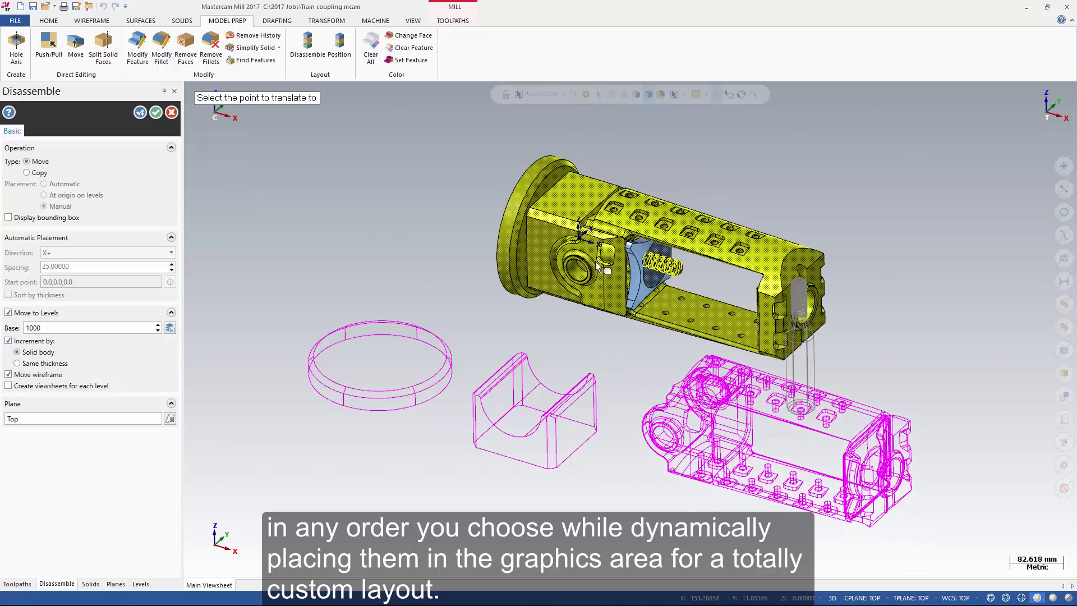
{"action": "left_click", "coordinate": [459, 310]}
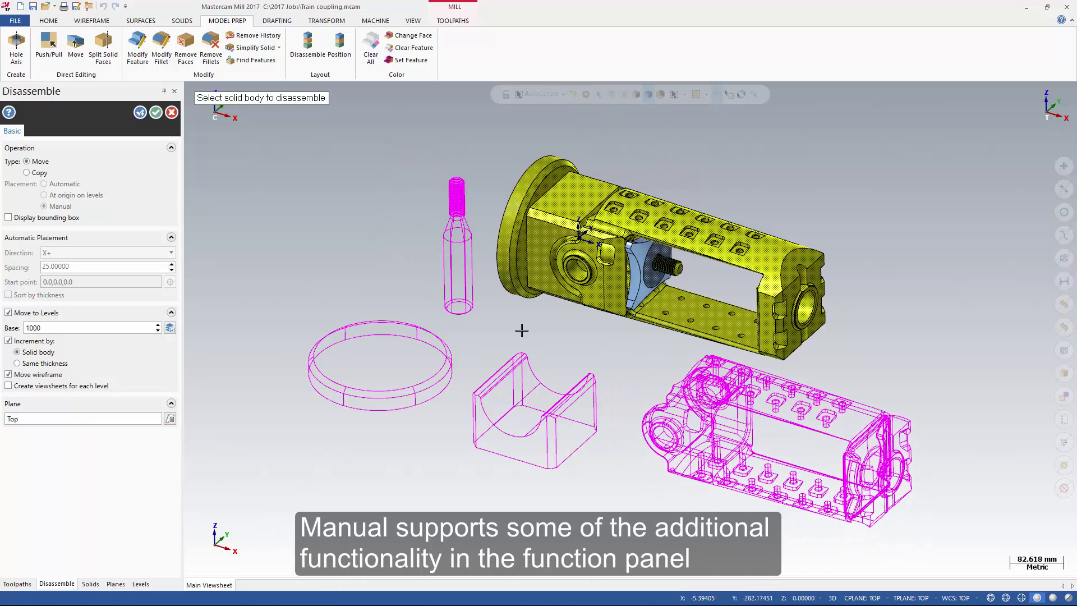
{"action": "left_click", "coordinate": [644, 275]}
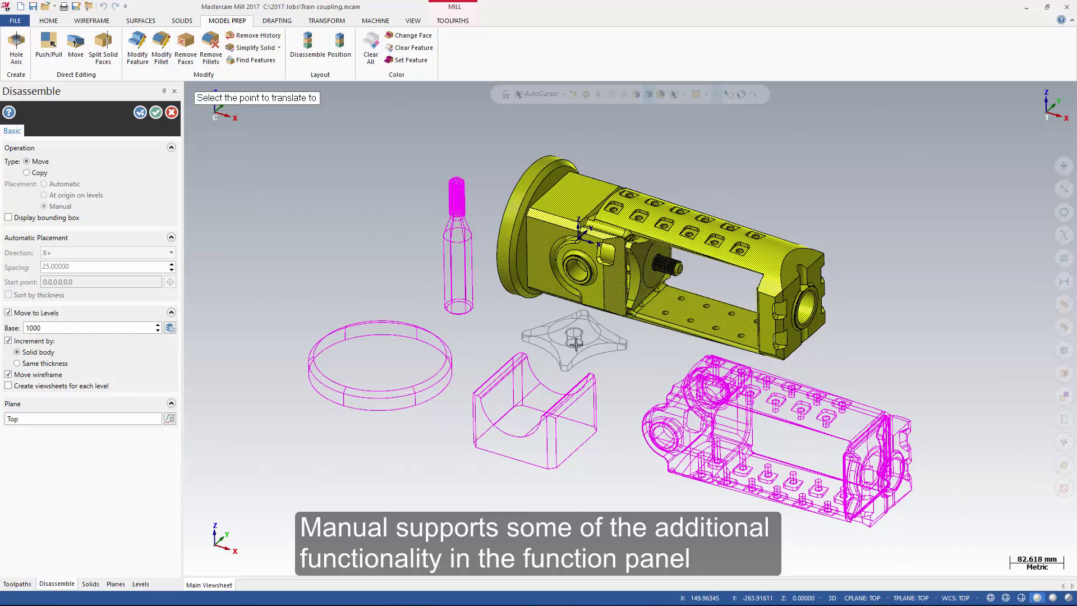
{"action": "left_click", "coordinate": [577, 364]}
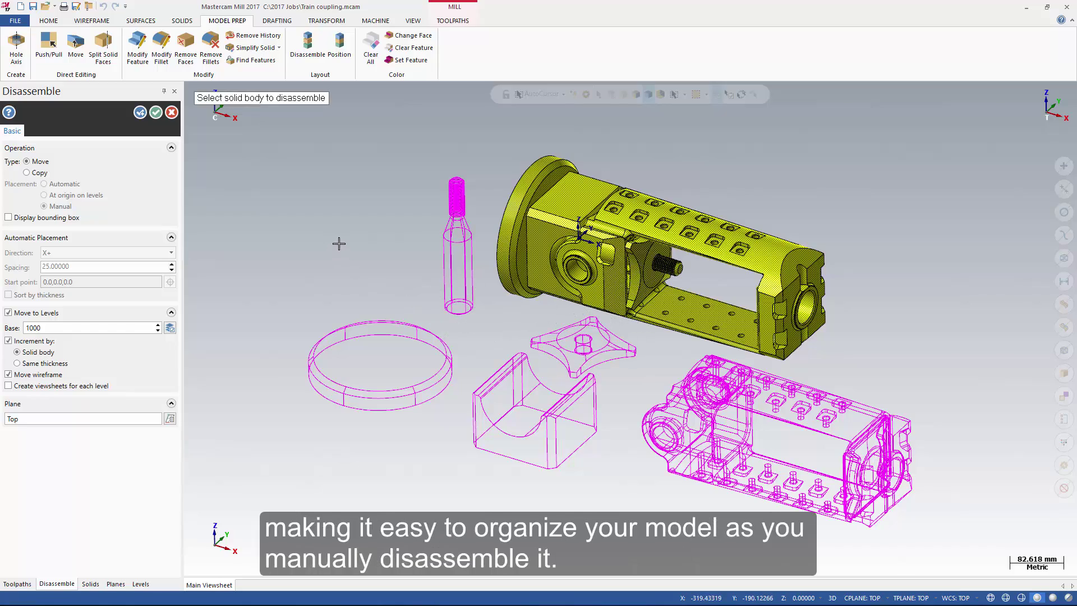
{"action": "mouse_move", "coordinate": [336, 240]}
{"action": "middle_mouse_down"}
{"action": "mouse_move", "coordinate": [339, 281]}
{"action": "mouse_move", "coordinate": [332, 236]}
{"action": "mouse_move", "coordinate": [348, 241]}
{"action": "mouse_move", "coordinate": [344, 251]}
{"action": "middle_mouse_up"}
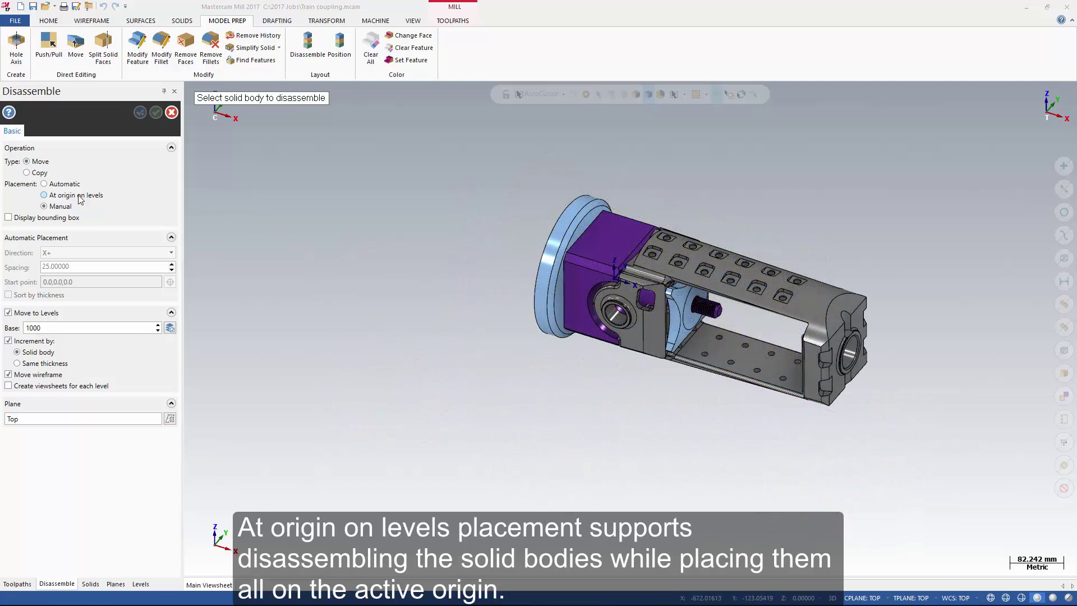
Switch placement to At origin on levels and window-select all the coupling's solid bodies
{"action": "left_click", "coordinate": [53, 195]}
{"action": "left_click_drag", "start_coordinate": [452, 178], "coordinate": [899, 470]}
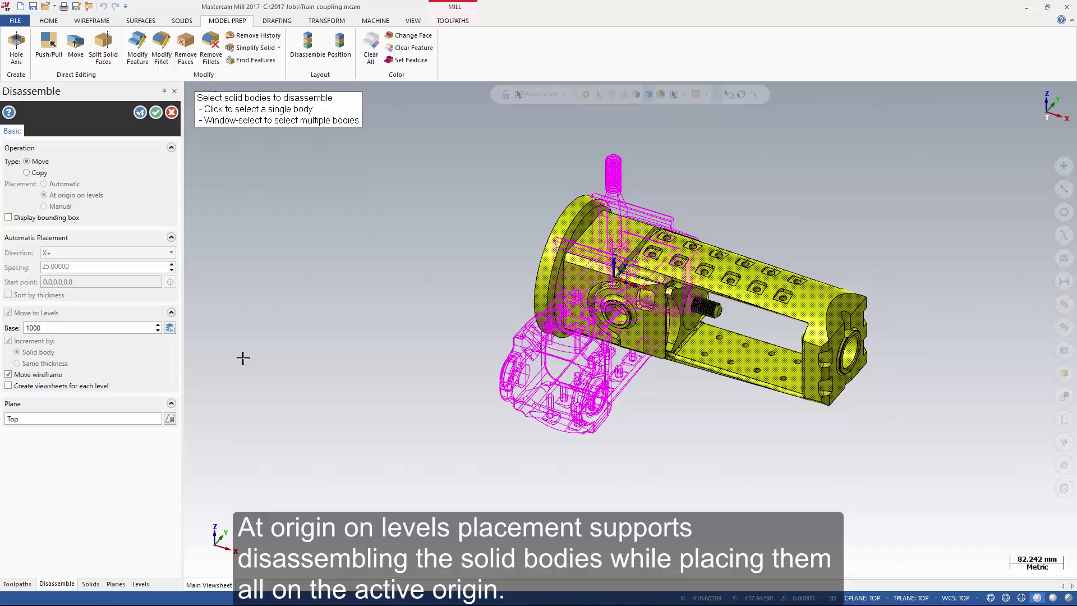
{"action": "mouse_move", "coordinate": [245, 356]}
{"action": "middle_mouse_down"}
{"action": "mouse_move", "coordinate": [257, 344]}
{"action": "mouse_move", "coordinate": [348, 332]}
{"action": "mouse_move", "coordinate": [464, 337]}
{"action": "mouse_move", "coordinate": [370, 322]}
{"action": "mouse_move", "coordinate": [284, 326]}
{"action": "mouse_move", "coordinate": [222, 344]}
{"action": "mouse_move", "coordinate": [228, 351]}
{"action": "middle_mouse_up"}
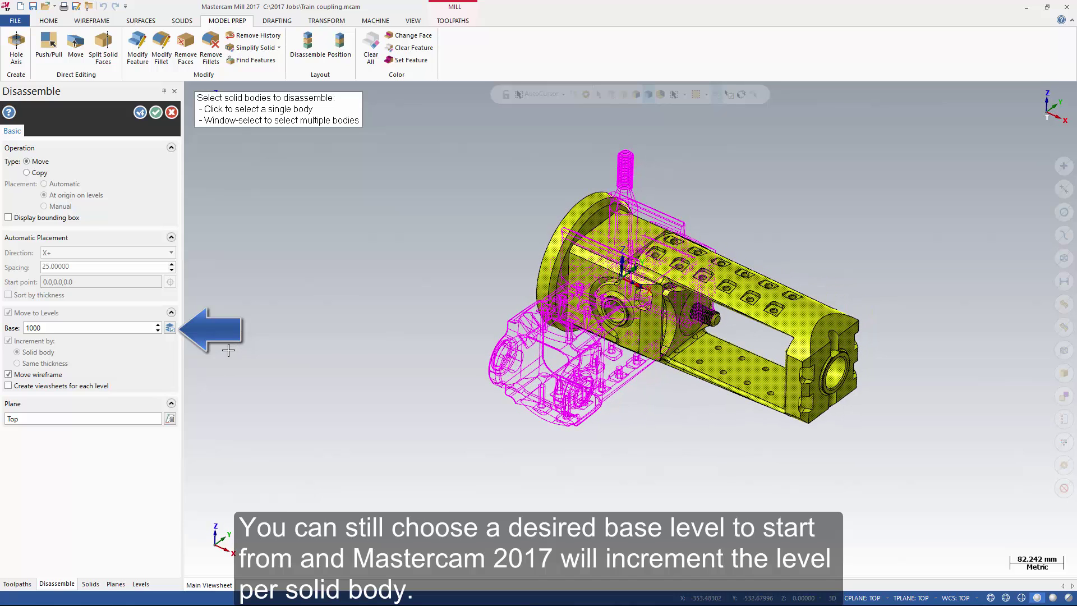
Apply the disassembly, then hide levels 1000, 1001, 1002, 1003 and 1004
{"action": "left_click", "coordinate": [155, 112]}
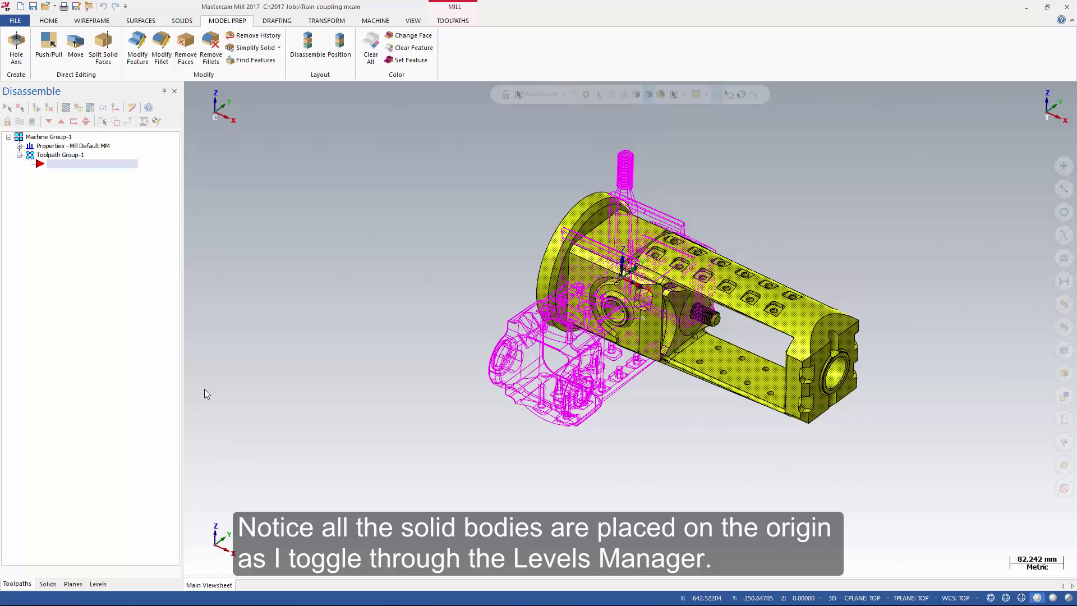
{"action": "left_click", "coordinate": [99, 584]}
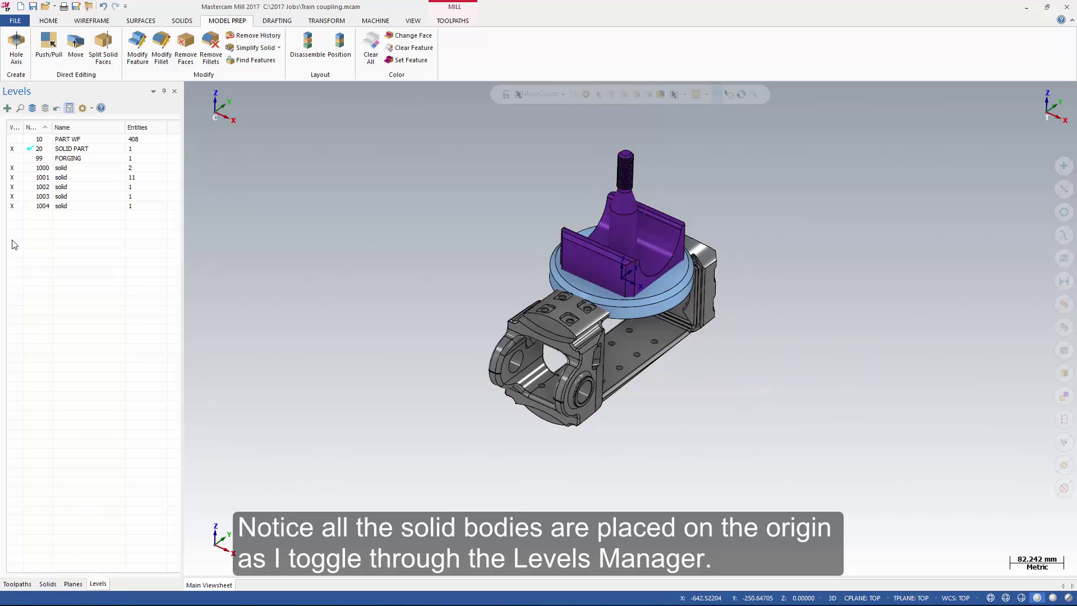
{"action": "left_click", "coordinate": [12, 167]}
{"action": "left_click", "coordinate": [12, 178]}
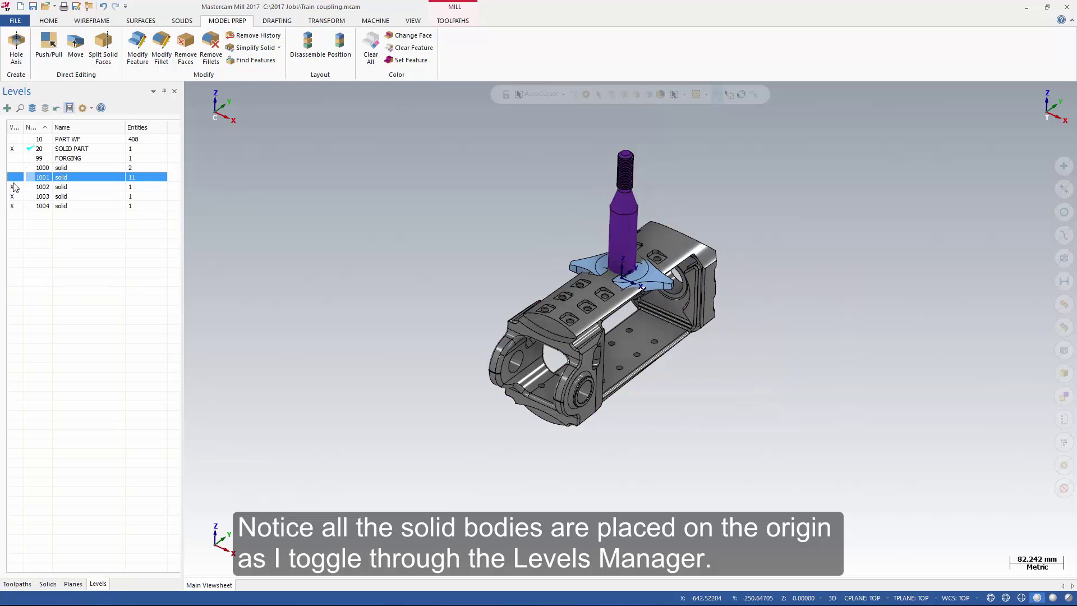
{"action": "left_click", "coordinate": [12, 187]}
{"action": "left_click", "coordinate": [12, 196]}
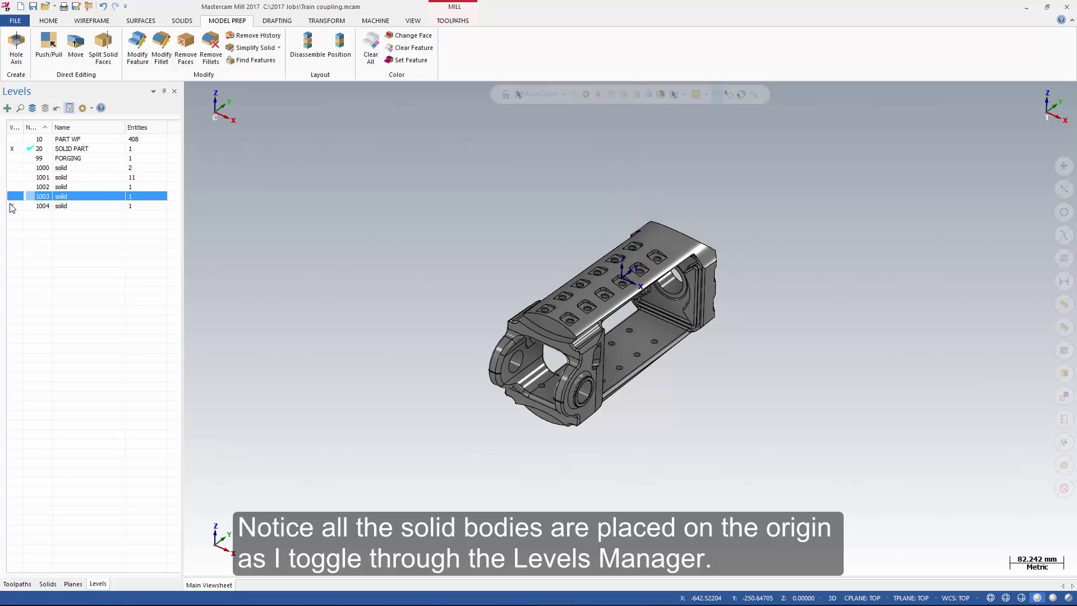
{"action": "left_click", "coordinate": [12, 206]}
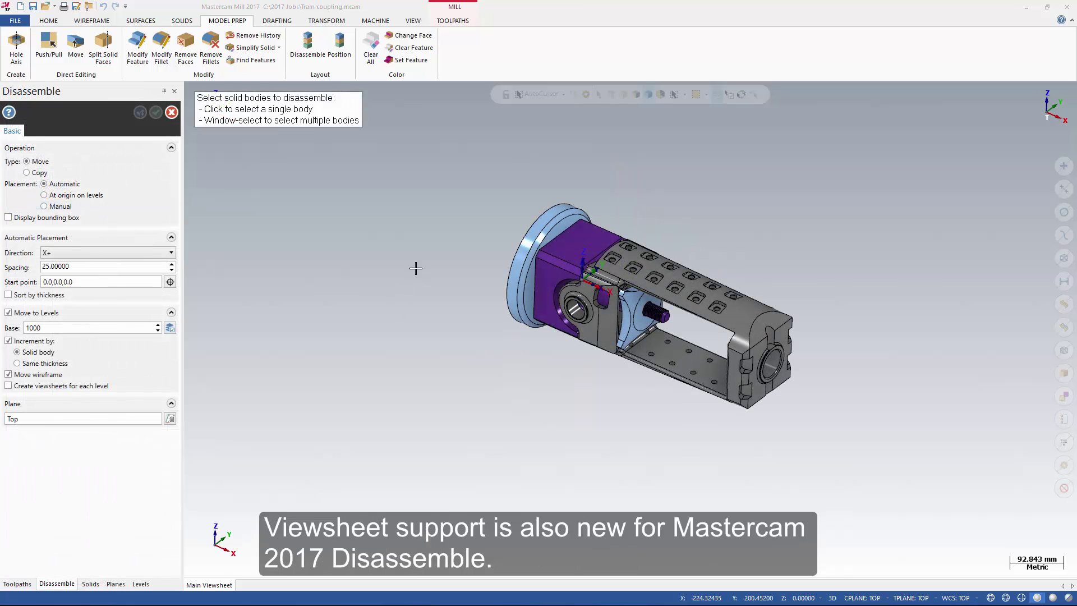
Disassemble all coupling bodies with Create viewsheets for each level enabled
{"action": "left_click_drag", "start_coordinate": [432, 172], "coordinate": [813, 462]}
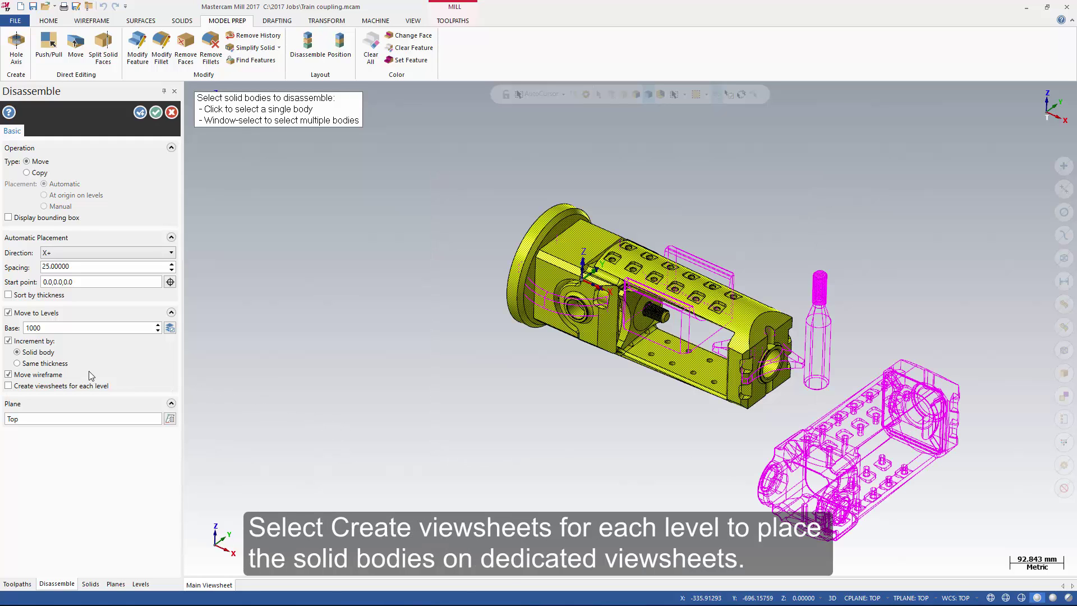
{"action": "left_click", "coordinate": [43, 387]}
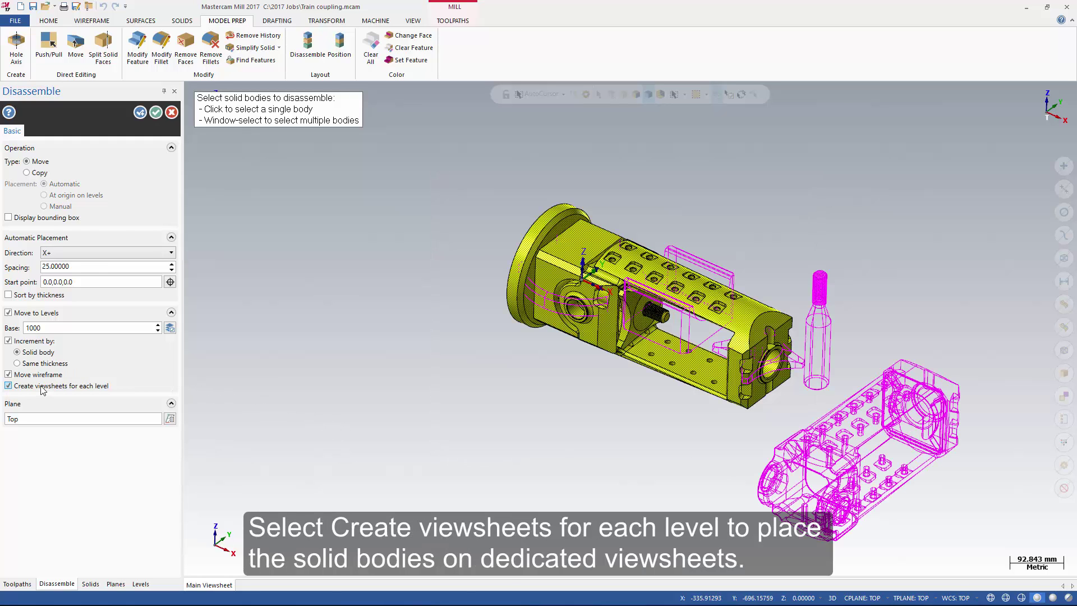
{"action": "left_click", "coordinate": [156, 113]}
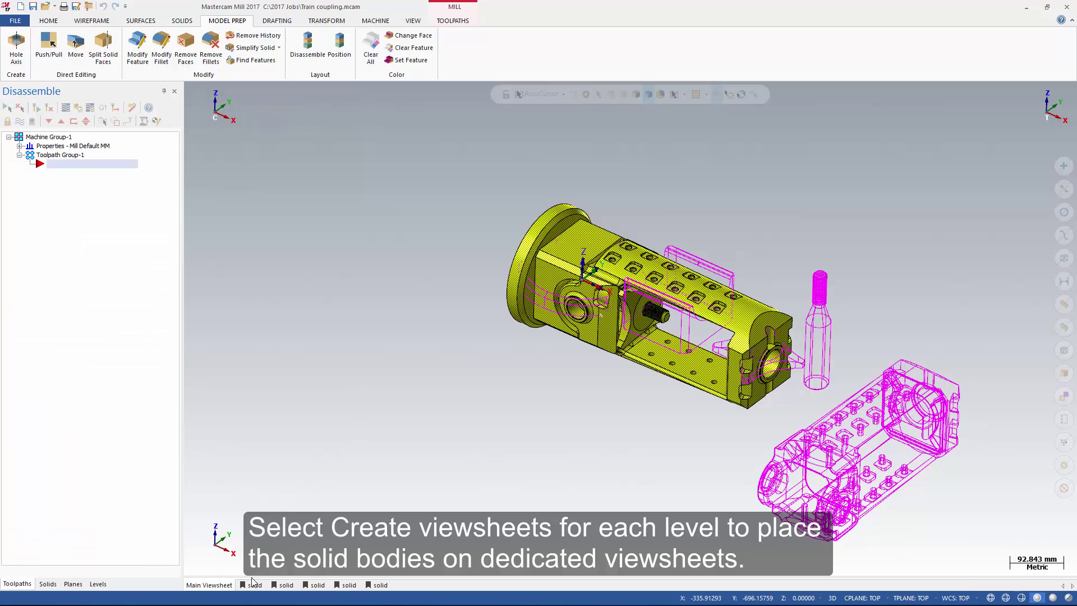
Review each of the five new solid viewsheets in turn
{"action": "left_click", "coordinate": [254, 584]}
{"action": "left_click", "coordinate": [285, 585]}
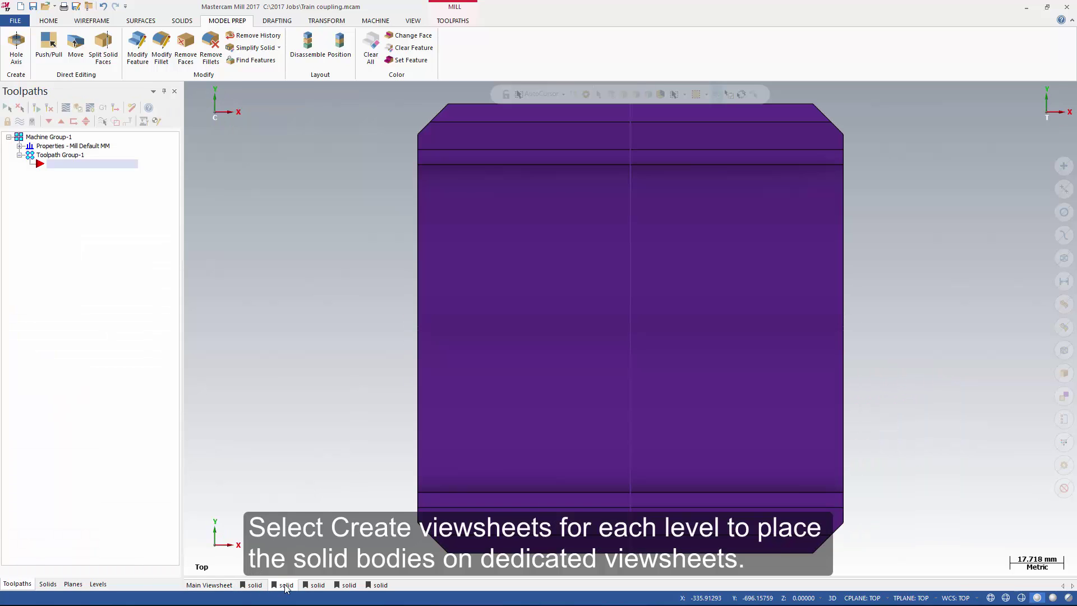
{"action": "left_click", "coordinate": [317, 585]}
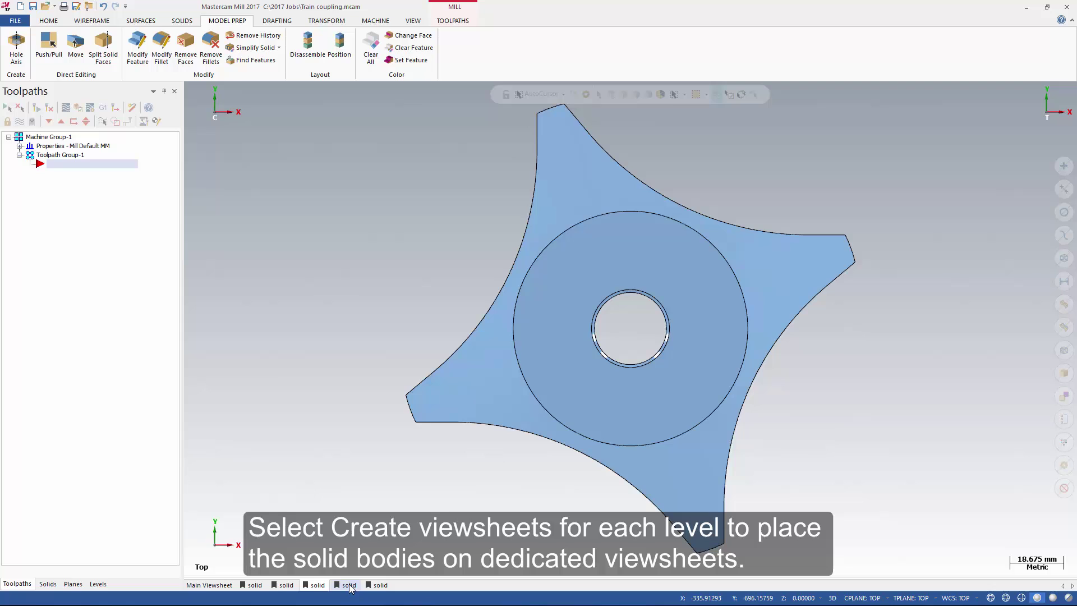
{"action": "left_click", "coordinate": [348, 585]}
{"action": "left_click", "coordinate": [380, 585]}
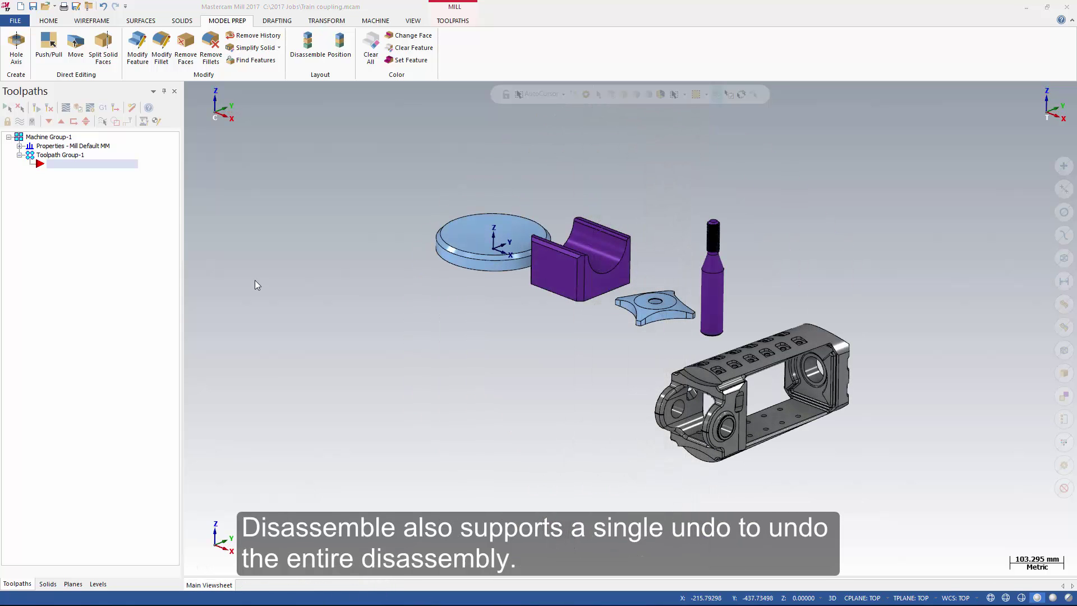
Undo the disassembly and confirm deleting the referenced entities
{"action": "left_click", "coordinate": [104, 7]}
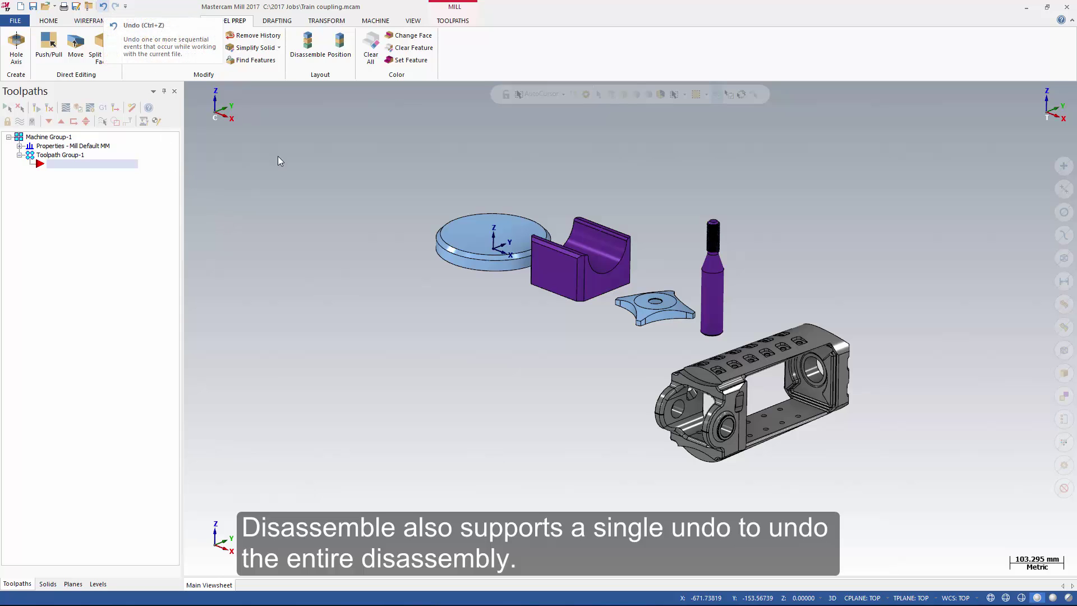
{"action": "left_click", "coordinate": [545, 335]}
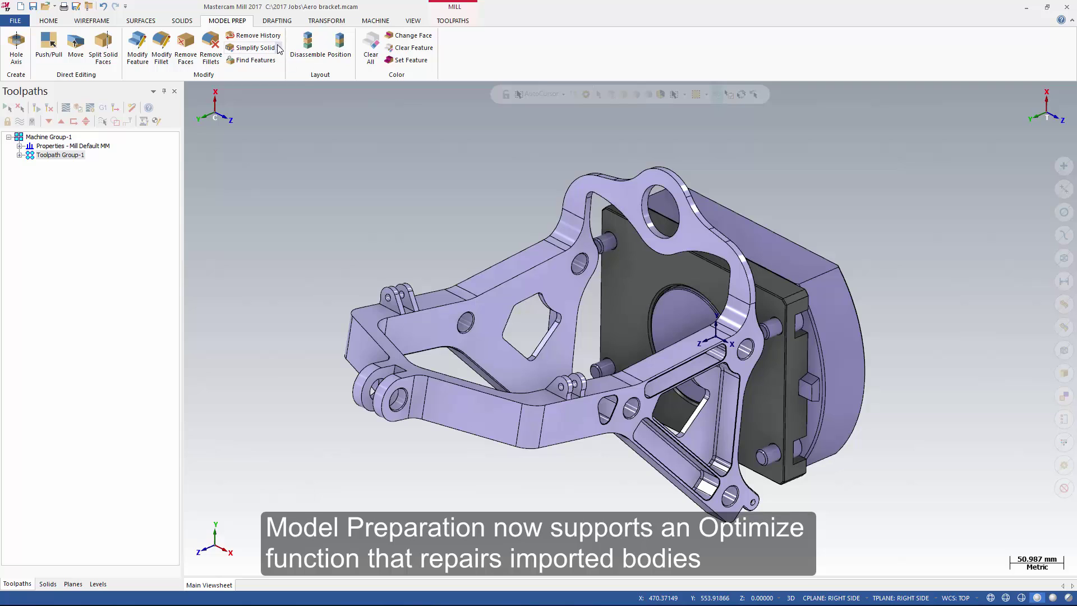
Run Optimize on the bracket body, applying 437 optimizations, and close the results summary
{"action": "left_click", "coordinate": [278, 48]}
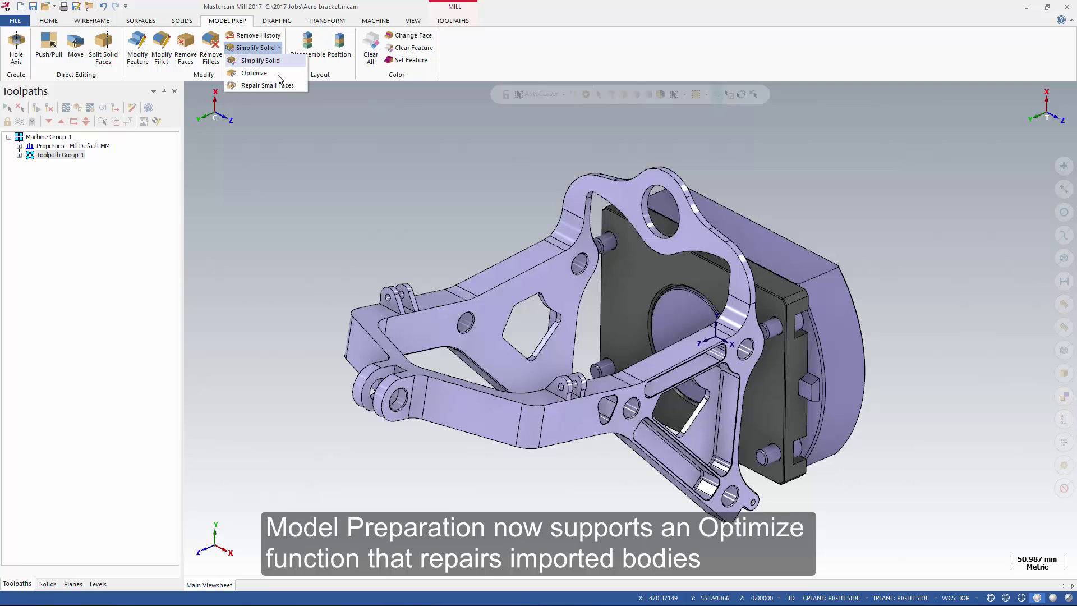
{"action": "left_click", "coordinate": [279, 74]}
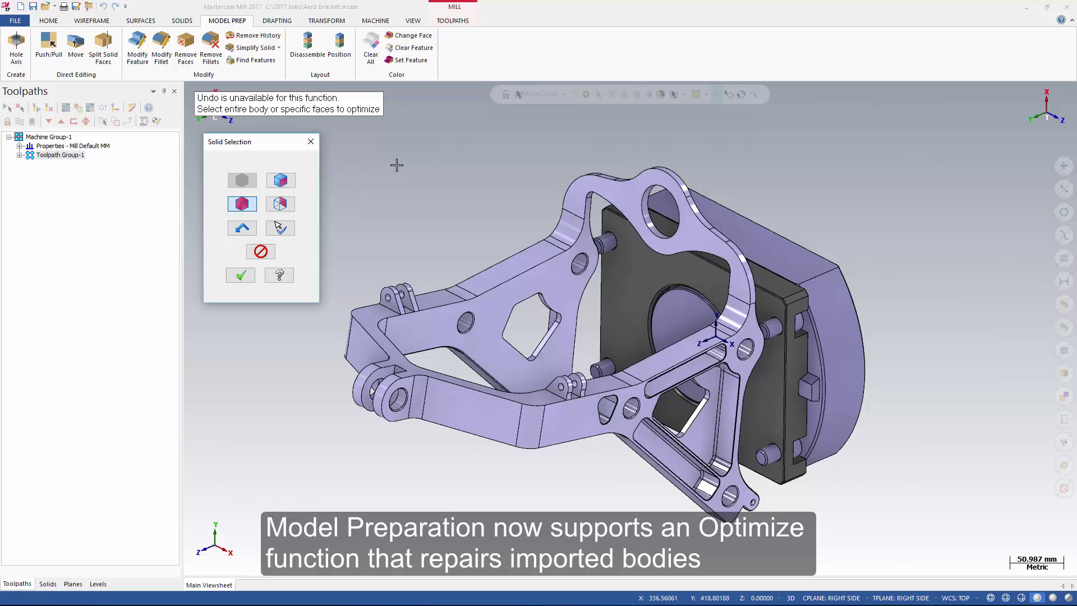
{"action": "left_click", "coordinate": [497, 281]}
{"action": "left_click", "coordinate": [241, 275]}
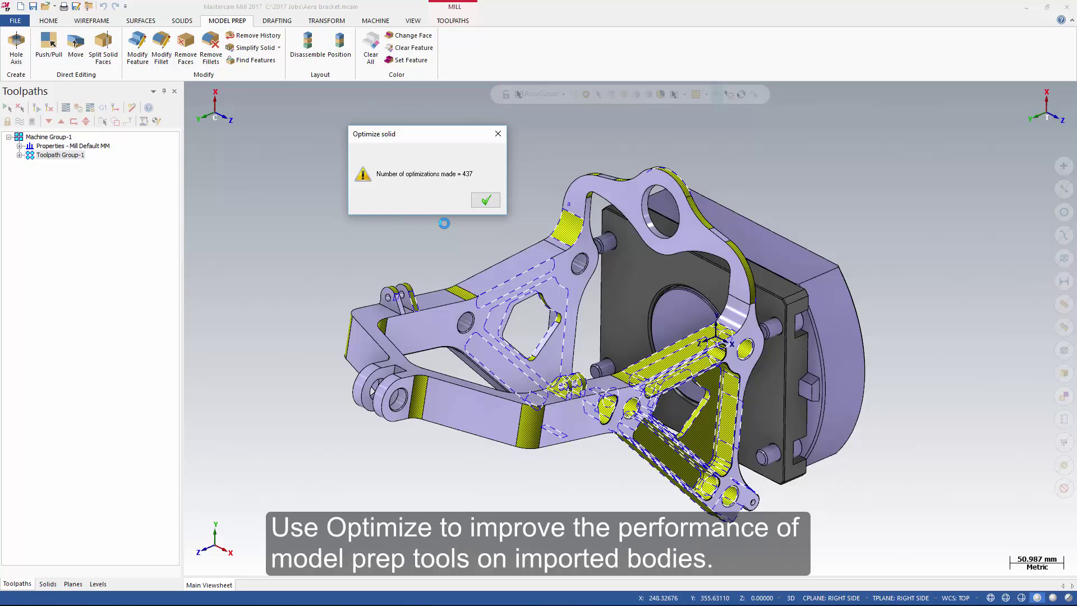
{"action": "left_click", "coordinate": [486, 200]}
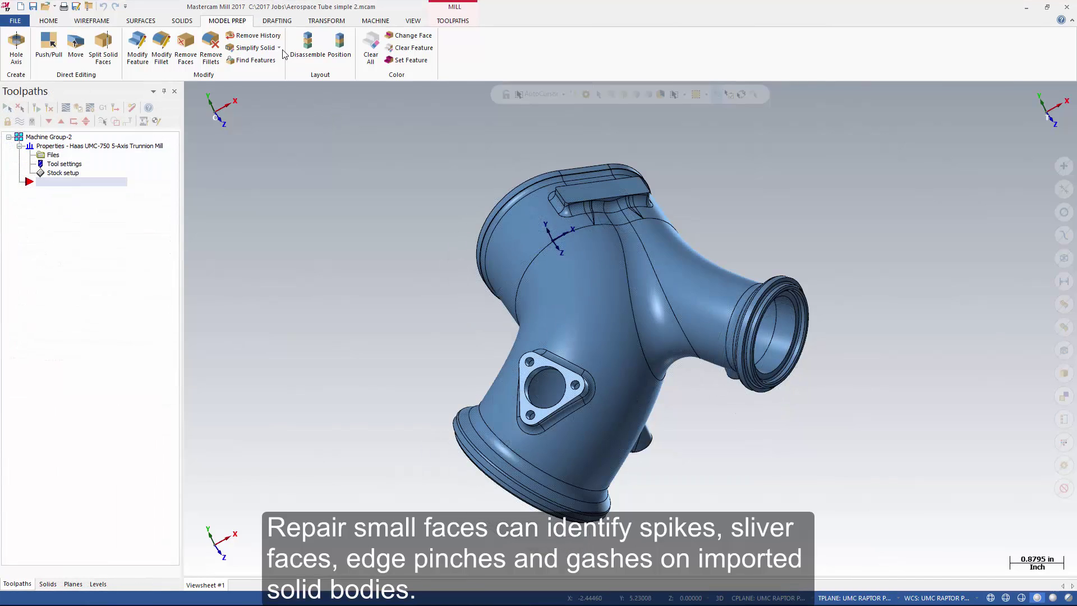
Run Repair Small Faces on the aerospace tube to search for small faces
{"action": "left_click", "coordinate": [279, 48]}
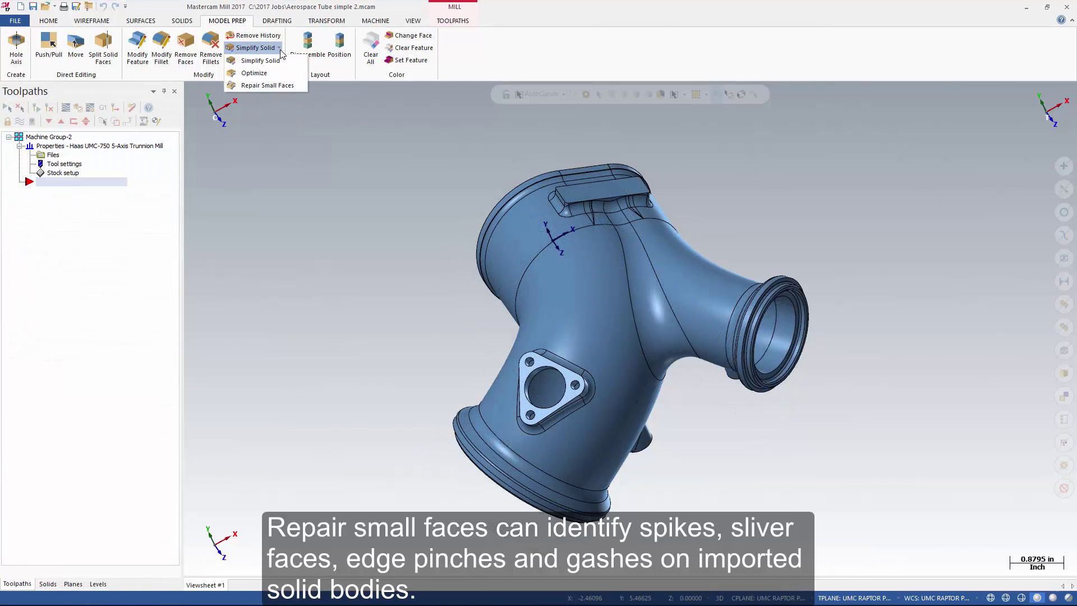
{"action": "key", "text": "Return"}
{"action": "left_click", "coordinate": [616, 214]}
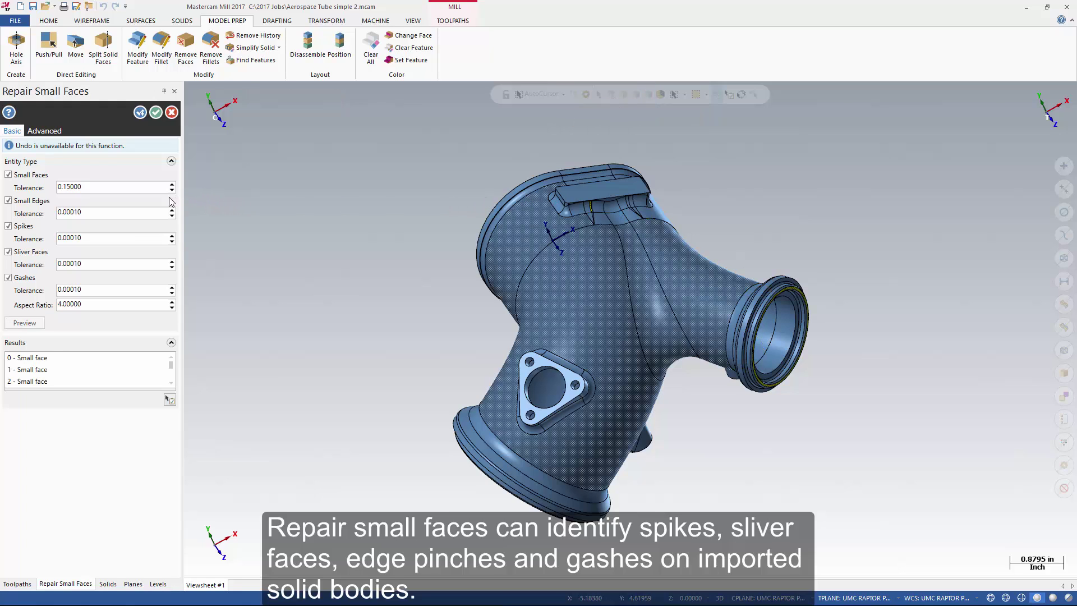
Verify the '2 - Small face' and '1 - Small face' results by zooming to each
{"action": "left_click", "coordinate": [84, 381]}
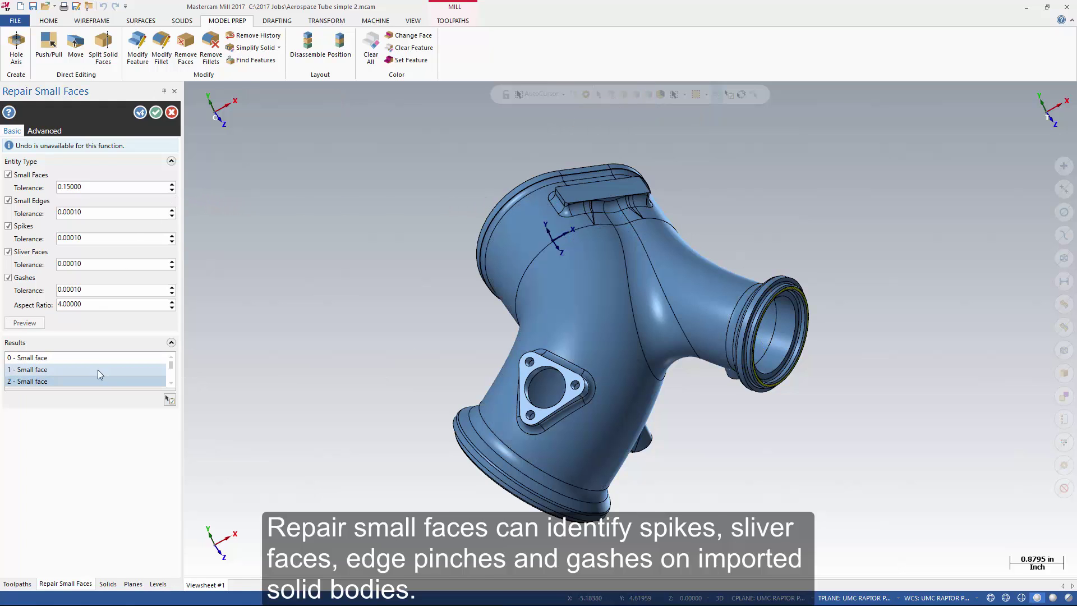
{"action": "left_click", "coordinate": [170, 400]}
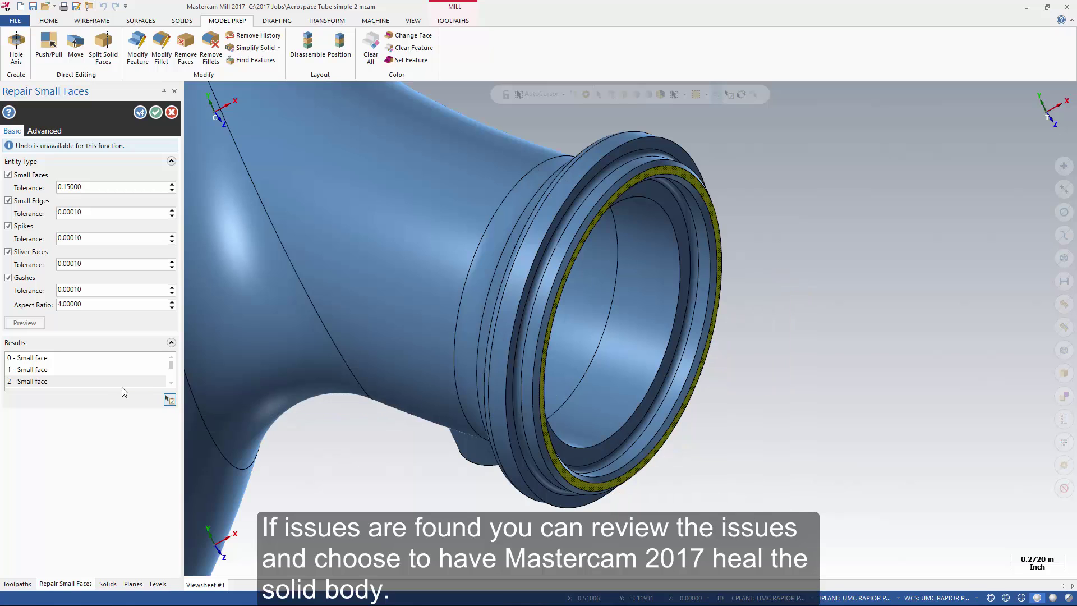
{"action": "left_click", "coordinate": [63, 370]}
{"action": "left_click", "coordinate": [169, 399]}
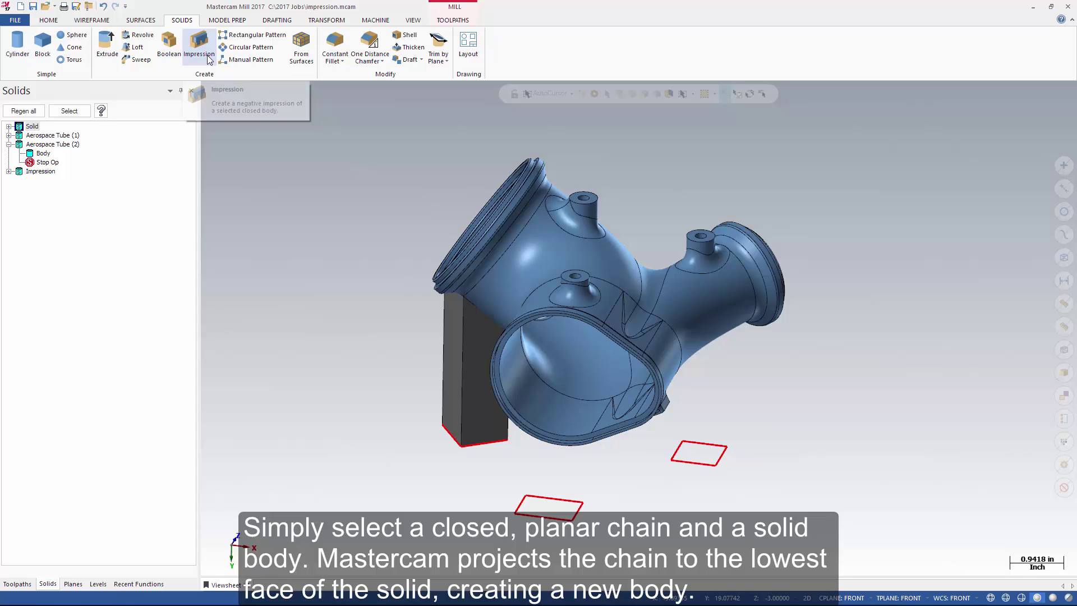
Create a second impression support from a rectangle chain up to the tube face
{"action": "left_click", "coordinate": [206, 56]}
{"action": "left_click", "coordinate": [514, 426]}
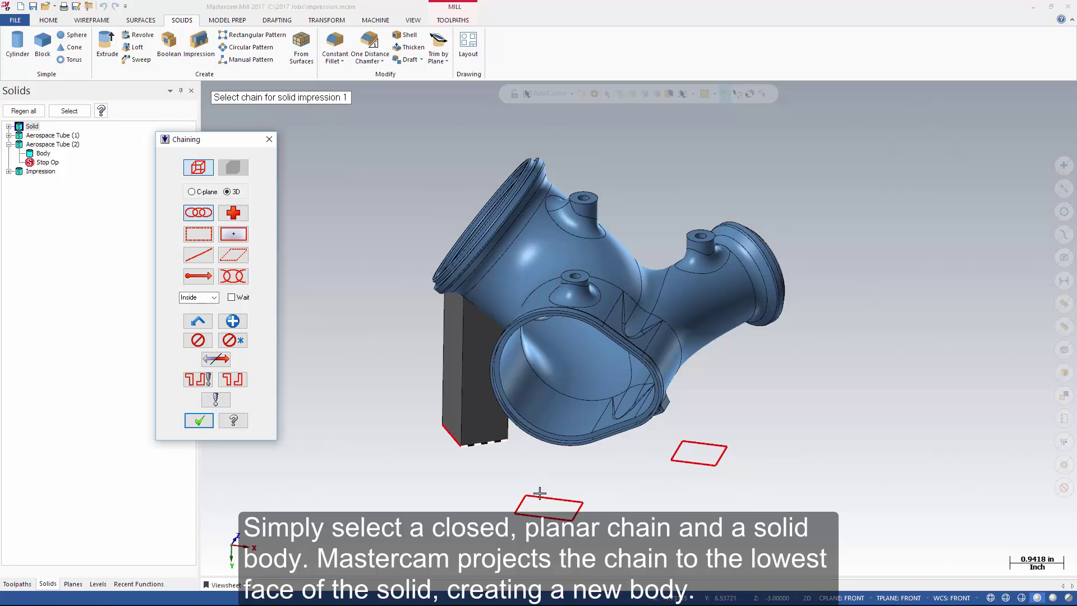
{"action": "key", "text": "Return"}
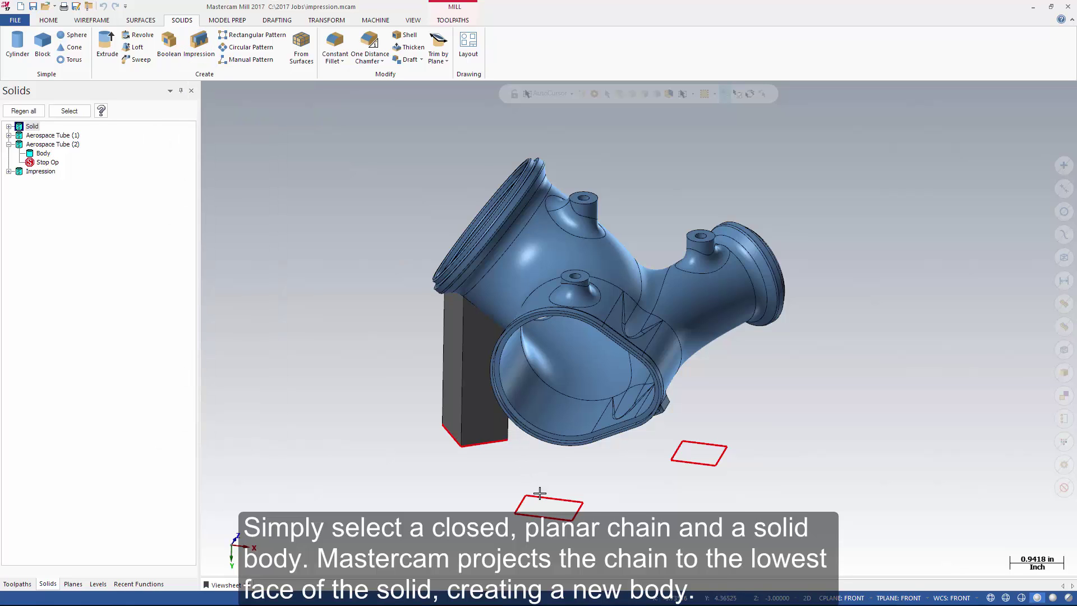
{"action": "left_click", "coordinate": [572, 288]}
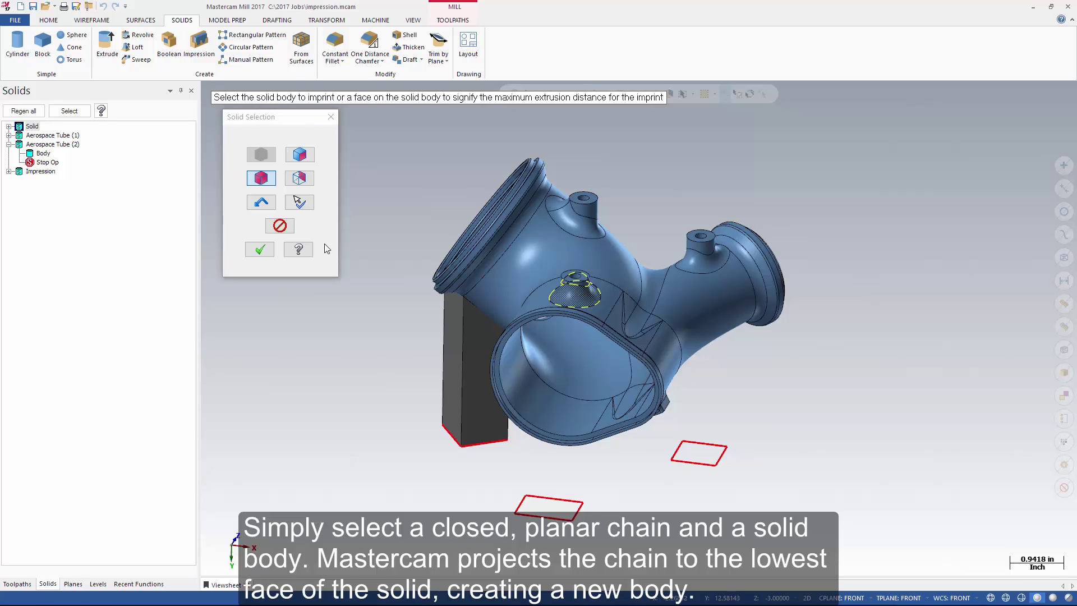
{"action": "left_click", "coordinate": [260, 249]}
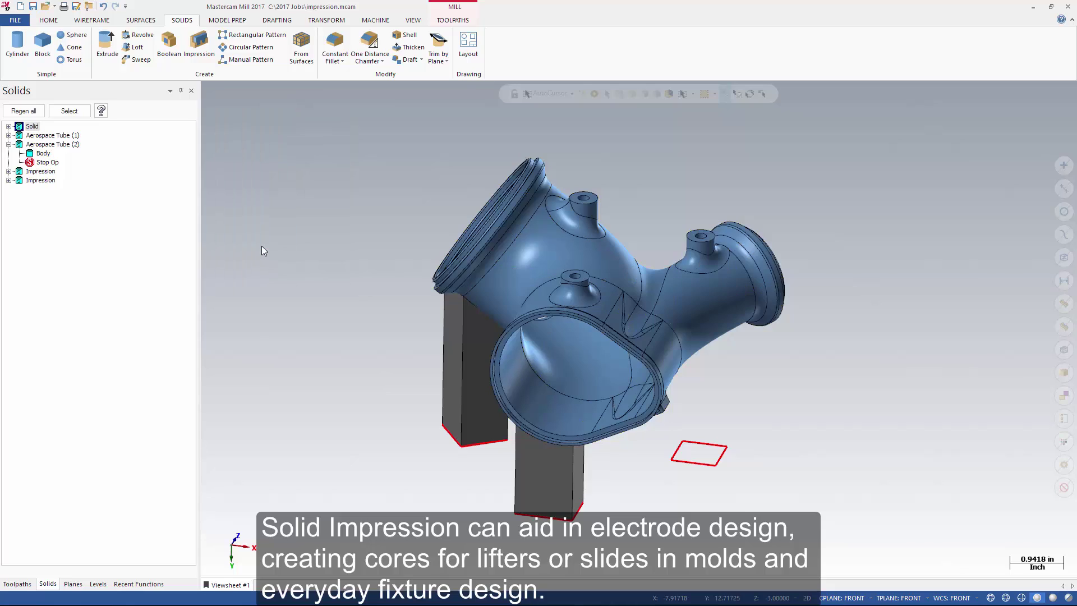
Create the third impression support from the last rectangle up to the tube
{"action": "left_click", "coordinate": [204, 50]}
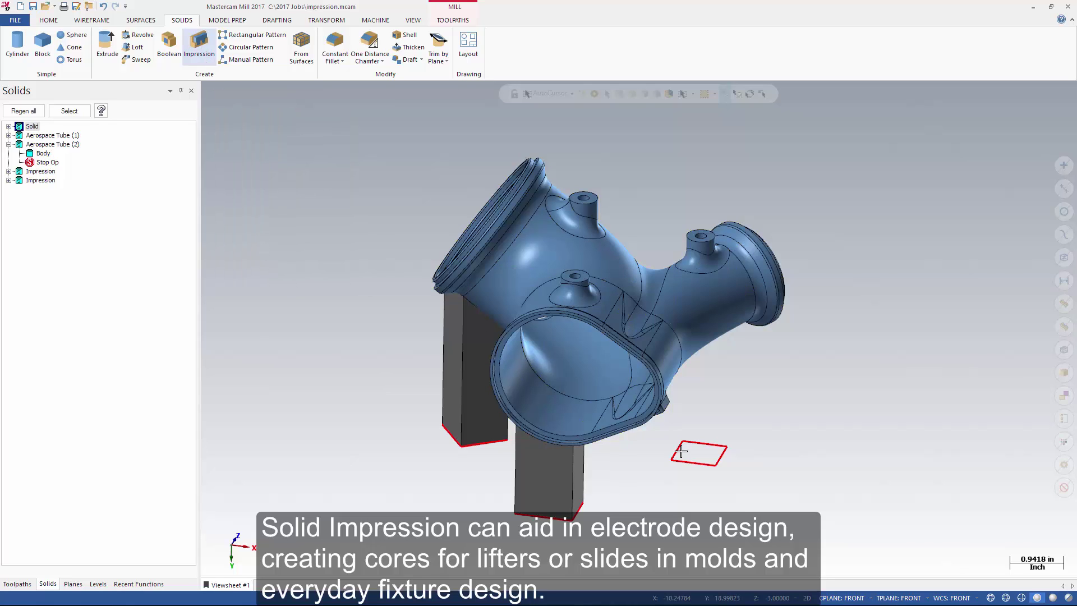
{"action": "left_click", "coordinate": [698, 443]}
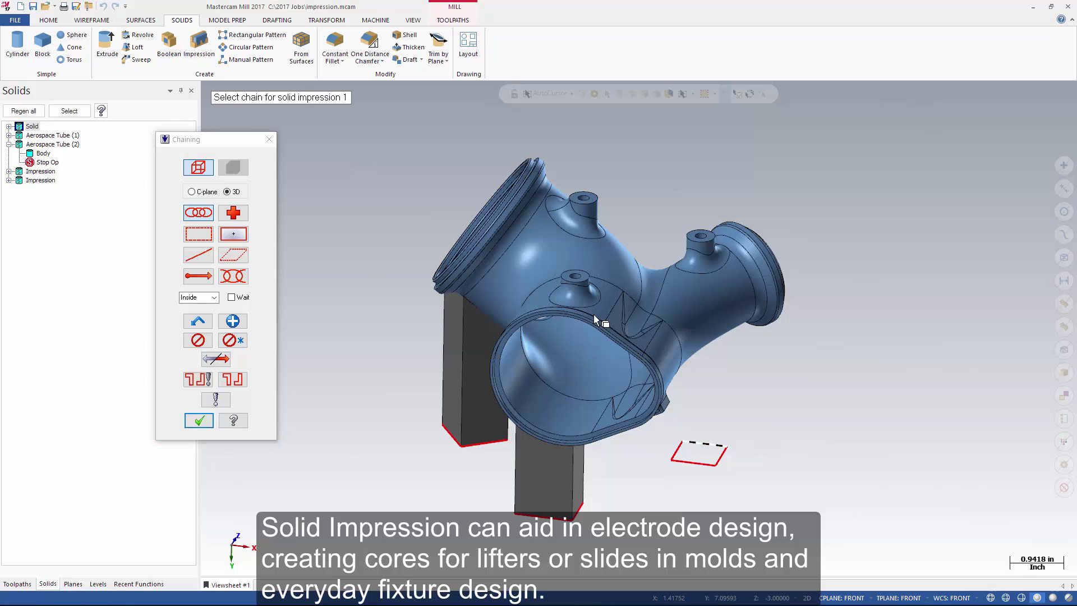
{"action": "left_click", "coordinate": [196, 419]}
{"action": "left_click", "coordinate": [259, 248]}
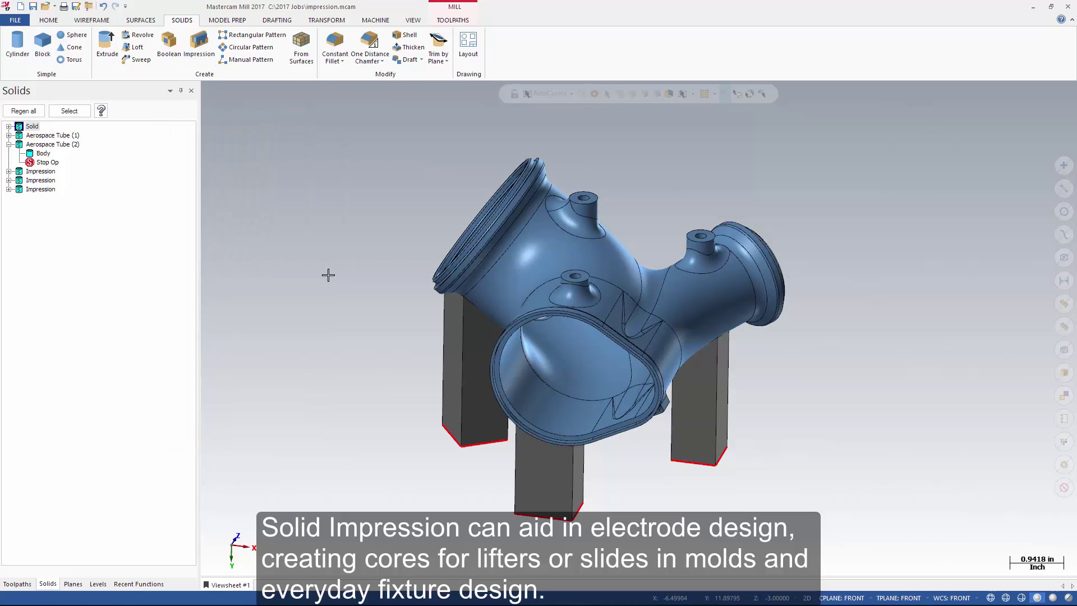